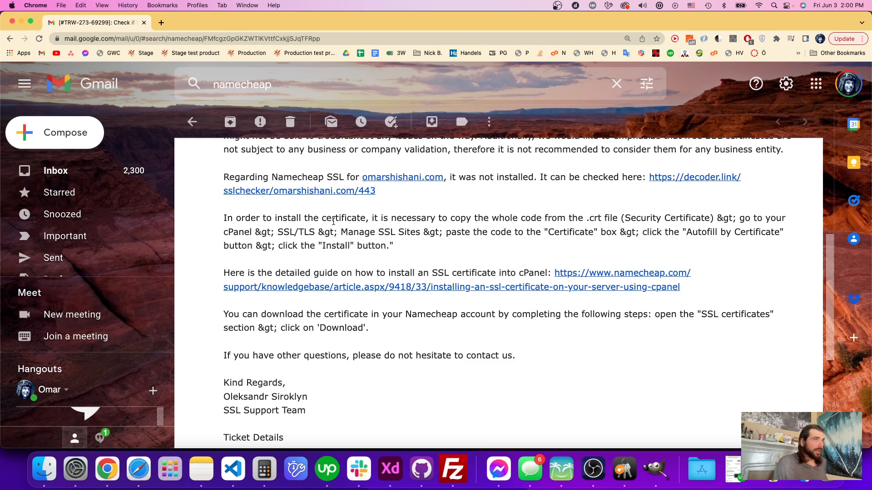
# Read the Namecheap SSL support email's instructions for downloading the certificate and installing it through cPanel.
pyautogui.scroll(5, 426, 240)
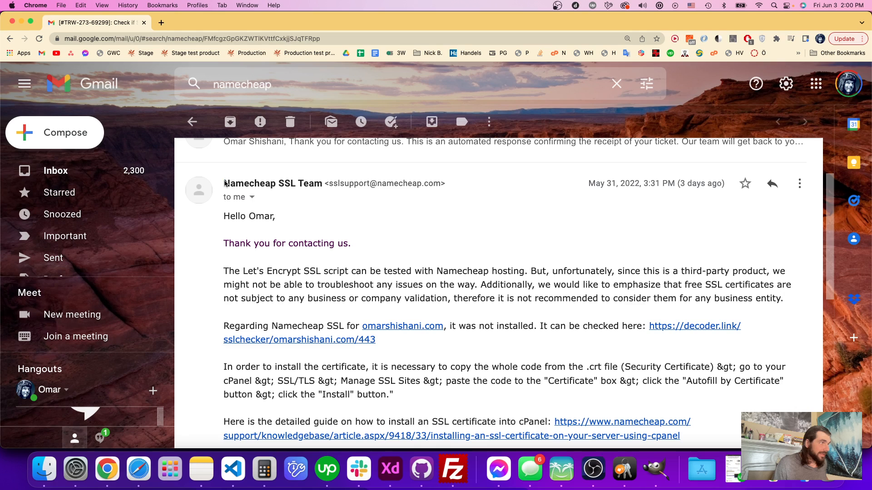
pyautogui.moveTo(222, 183); pyautogui.dragTo(322, 184)
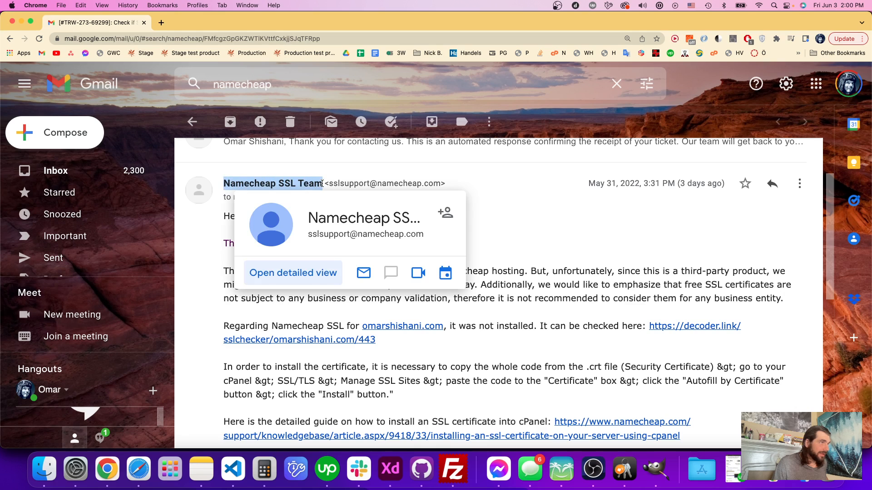
pyautogui.click(510, 229)
pyautogui.scroll(-3, 513, 229)
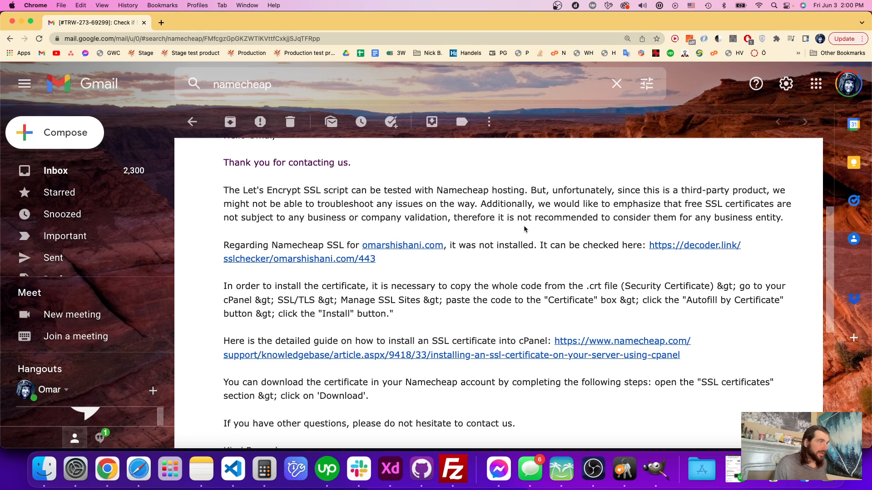
pyautogui.moveTo(394, 299); pyautogui.dragTo(420, 271)
pyautogui.click(420, 271)
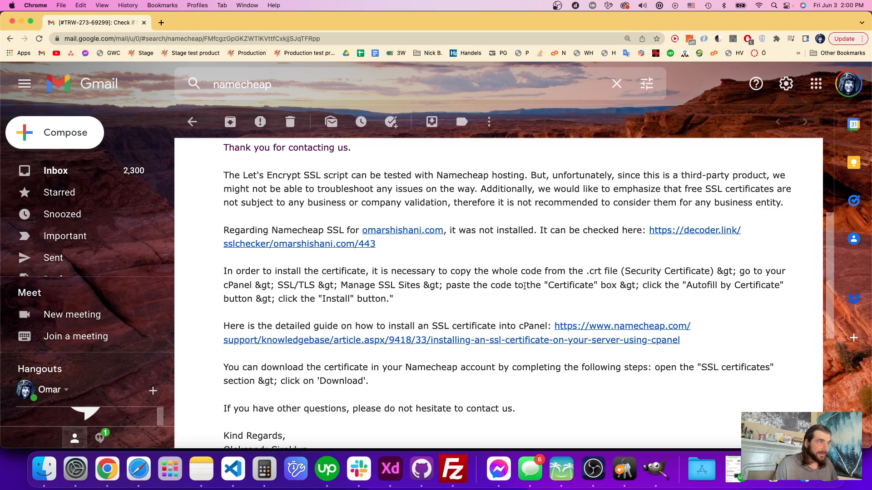
pyautogui.moveTo(493, 297); pyautogui.dragTo(472, 307)
pyautogui.click(476, 254)
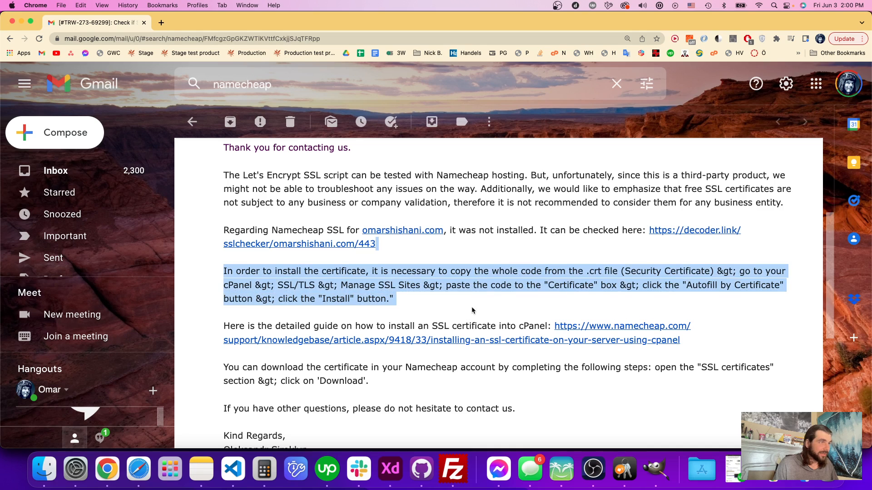
pyautogui.click(472, 308)
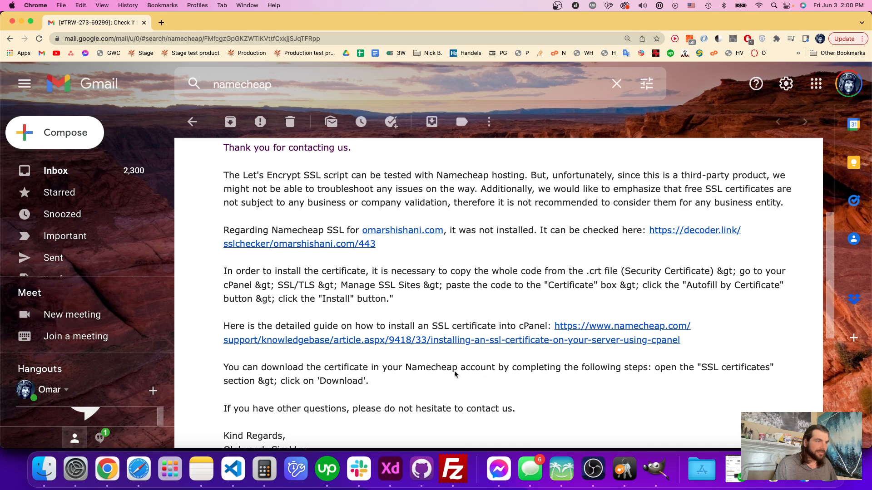
pyautogui.scroll(-1, 395, 377)
pyautogui.tripleClick(393, 380)
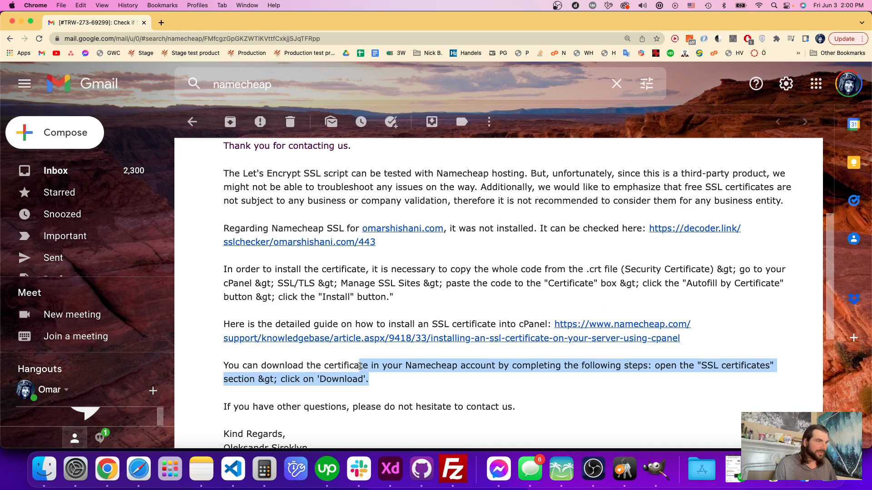
pyautogui.click(387, 381)
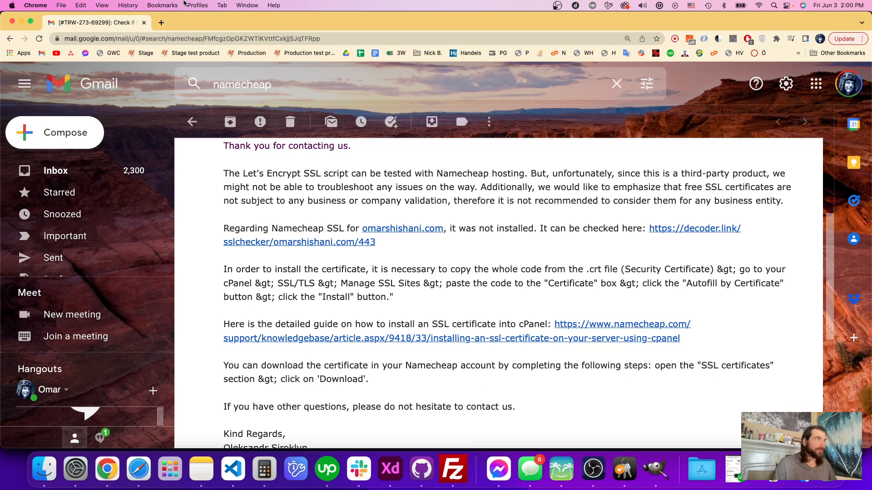
# Open namecheap.com in a new tab and go to the account's list of SSL certificates.
pyautogui.click(162, 23)
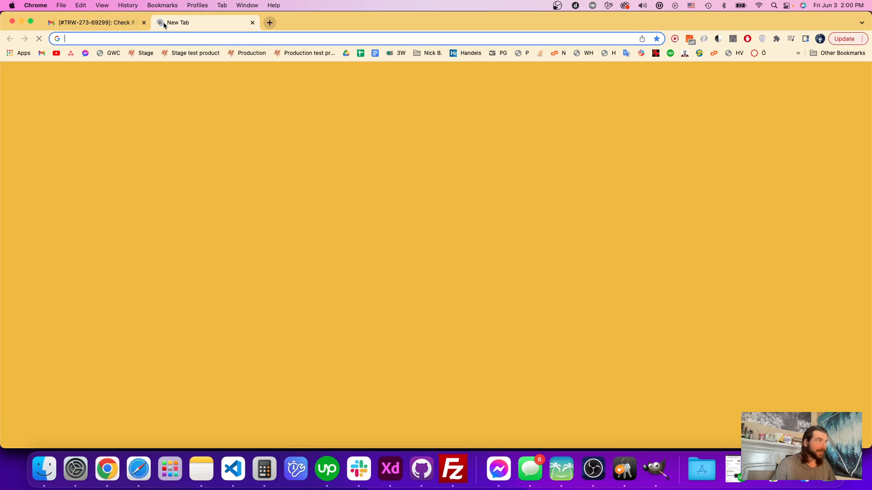
pyautogui.write('nicklaus.alkali.cloud')
pyautogui.press('Return')
pyautogui.click(164, 38)
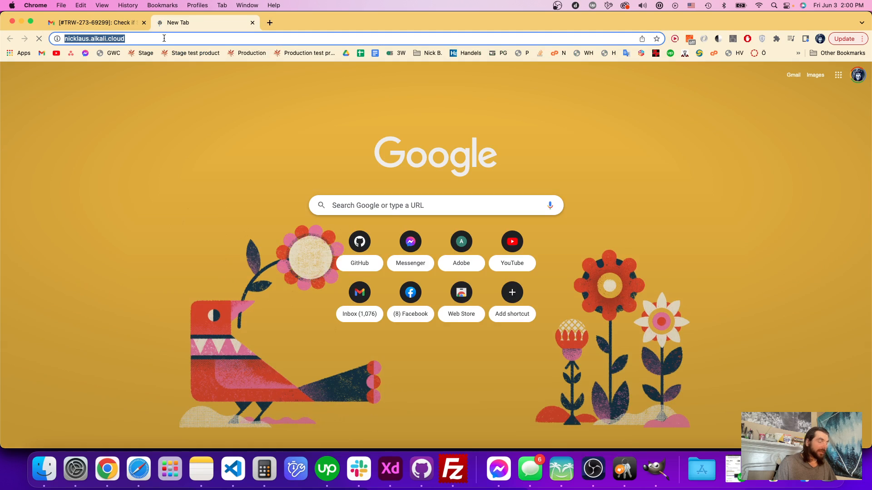
pyautogui.write('namecheap.com')
pyautogui.press('Return')
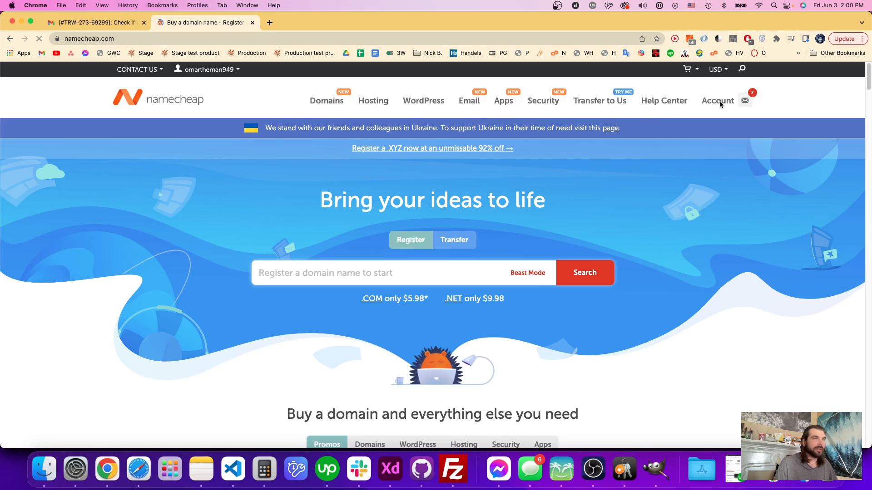
pyautogui.click(714, 102)
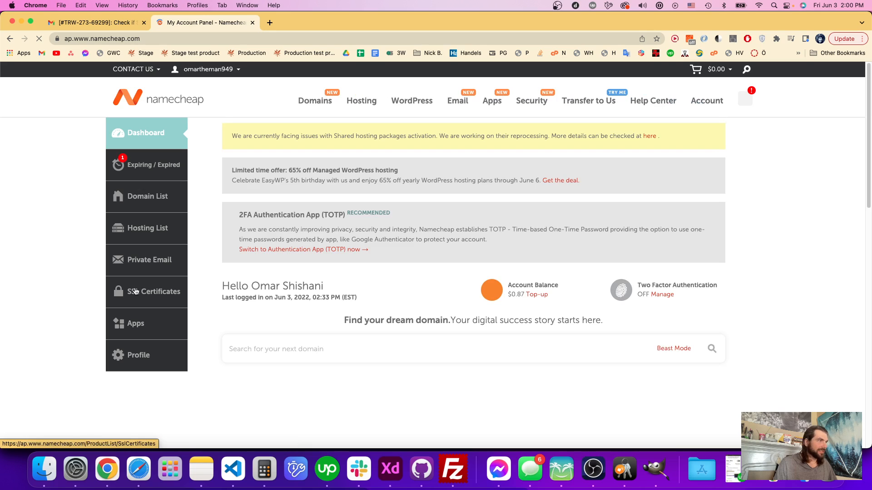
pyautogui.click(134, 291)
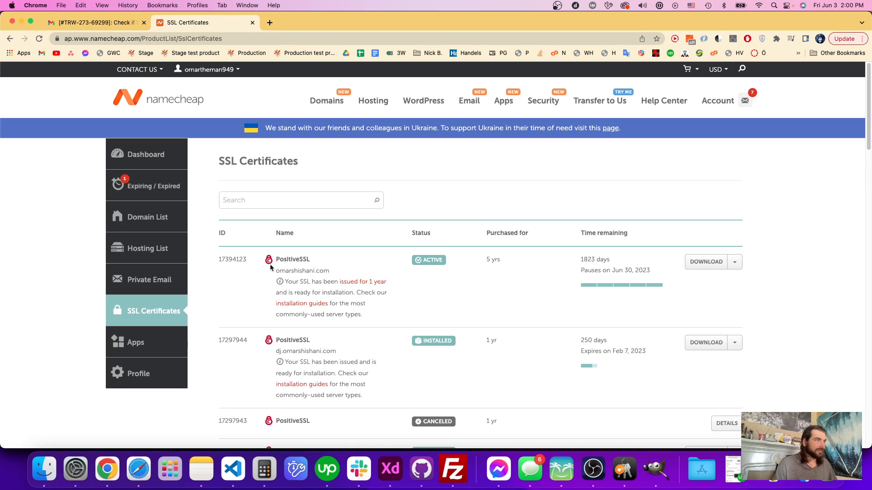
# Download the active PositiveSSL certificate that was purchased for 5 years.
pyautogui.moveTo(275, 271); pyautogui.dragTo(328, 266)
pyautogui.click(346, 269)
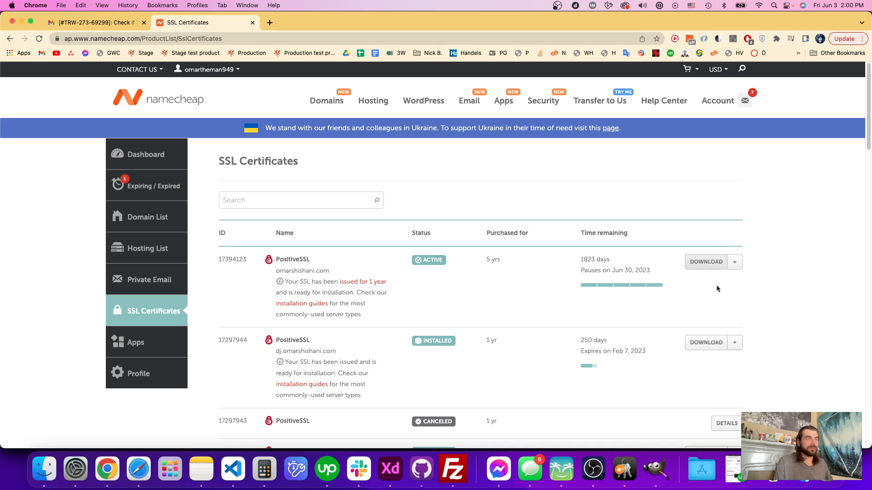
pyautogui.click(703, 267)
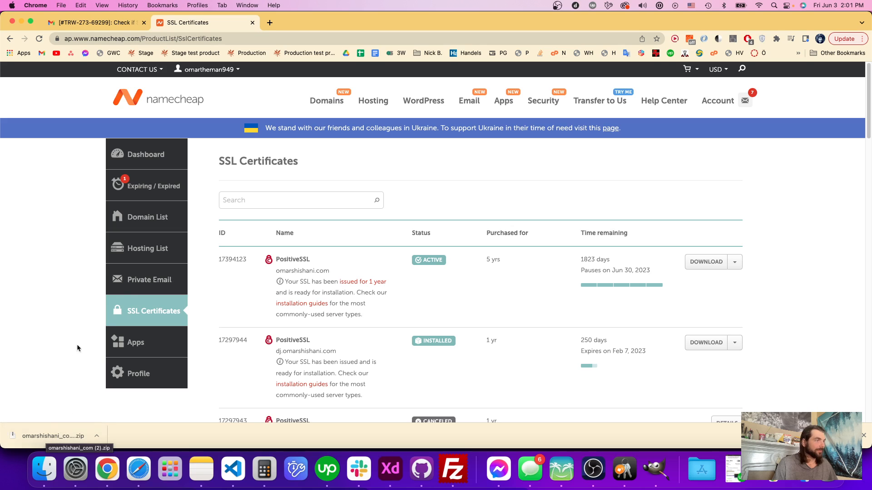
# Highlight the installation paragraph in the support email, and select the .crt file in the folder extracted from the downloaded certificate archive.
pyautogui.click(103, 27)
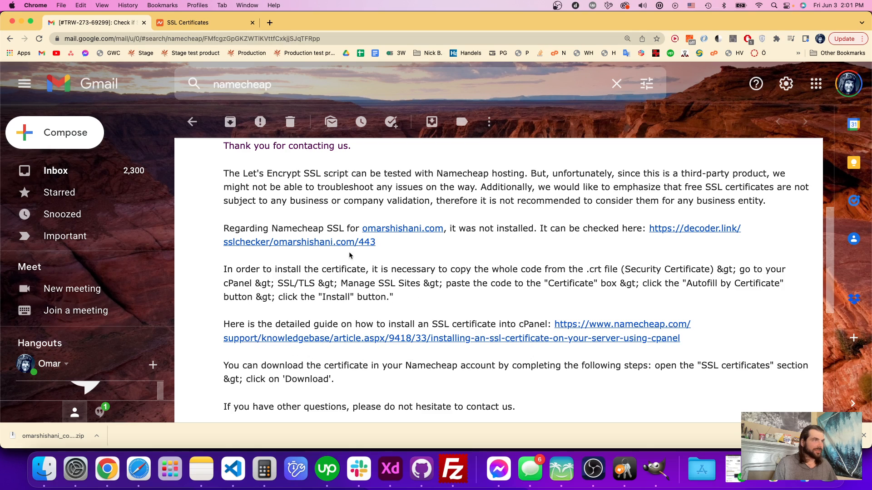
pyautogui.moveTo(216, 270); pyautogui.dragTo(420, 300)
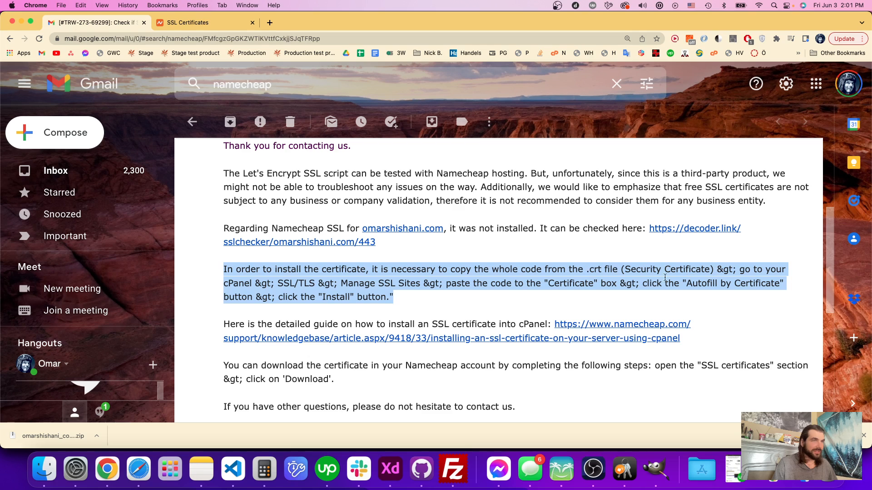
pyautogui.click(41, 437)
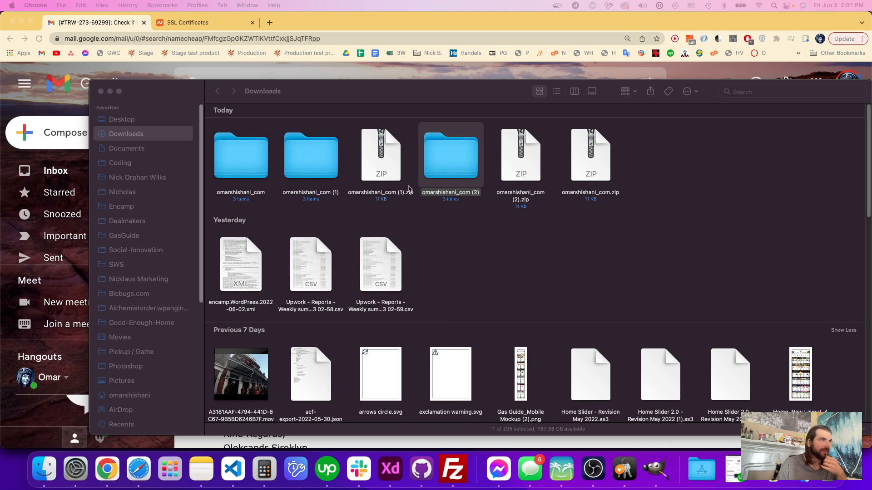
pyautogui.doubleClick(458, 159)
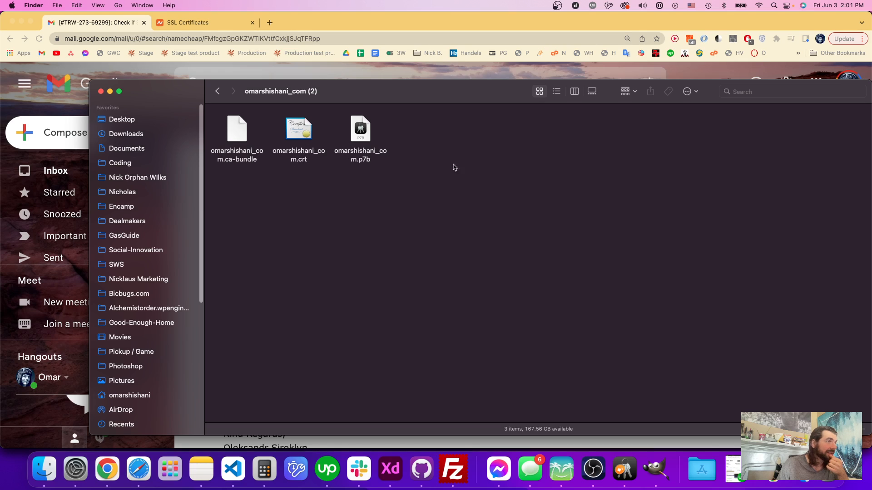
pyautogui.click(300, 139)
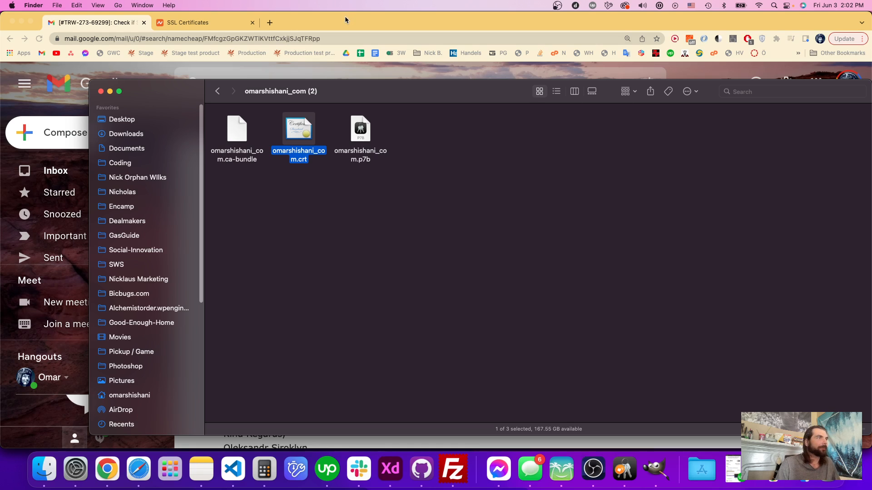
# Open the detailed guide on installing an SSL certificate in cPanel from the support email and review its first steps.
pyautogui.click(315, 28)
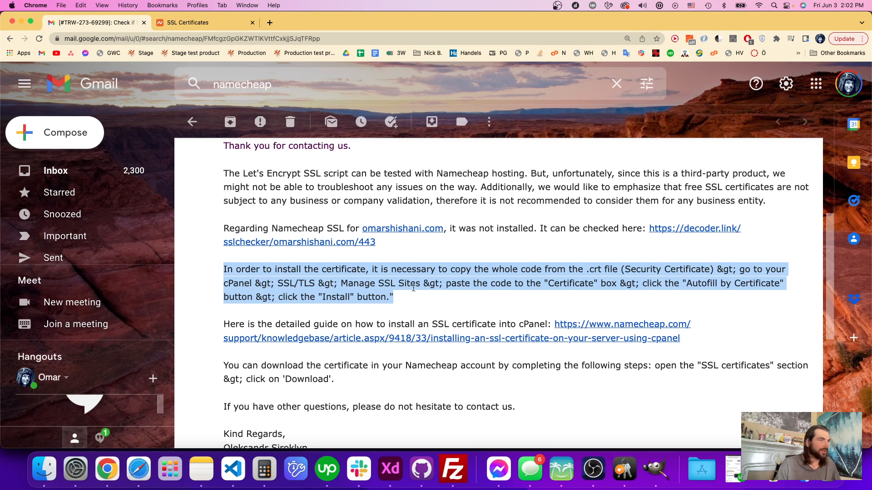
pyautogui.click(449, 292)
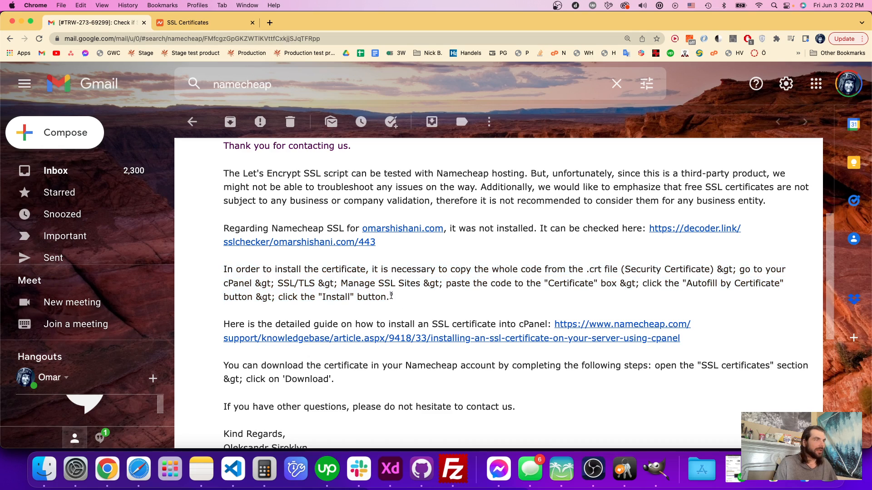
pyautogui.click(628, 328)
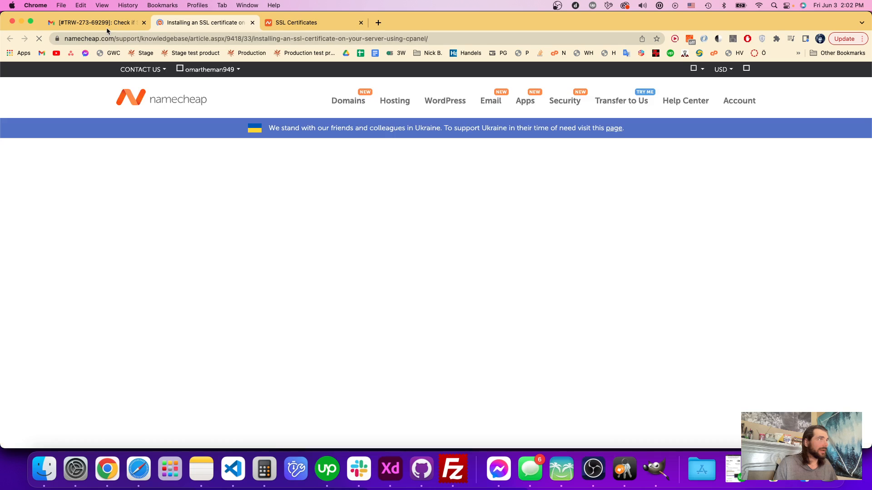
pyautogui.scroll(-1, 425, 312)
pyautogui.scroll(-5, 426, 312)
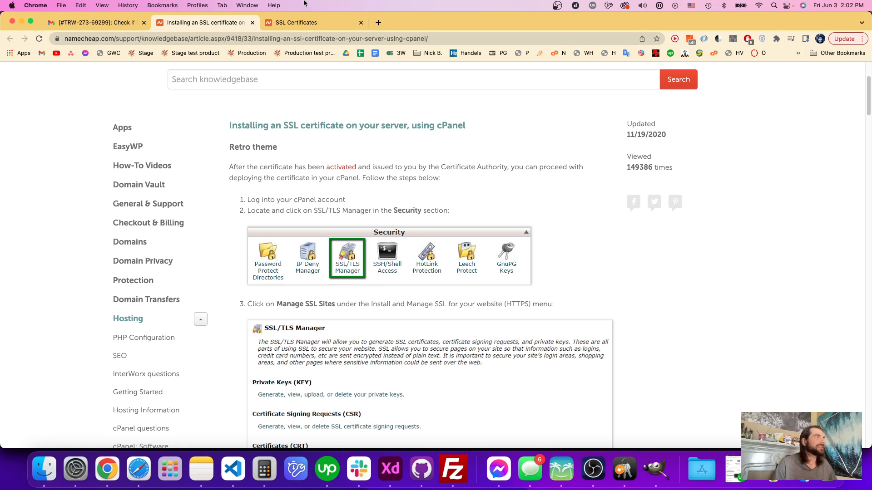
# Open the bookmarked cPanel site in a new tab and log in with the prefilled credentials.
pyautogui.click(377, 22)
pyautogui.click(798, 53)
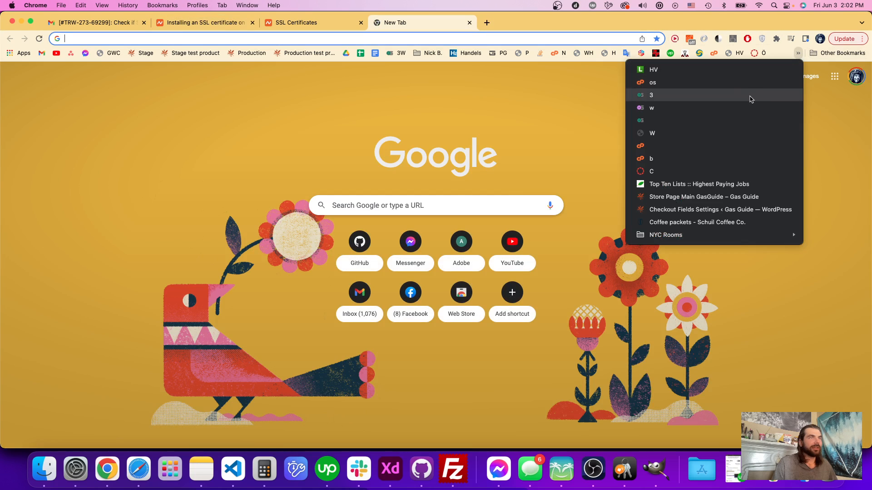
pyautogui.click(741, 85)
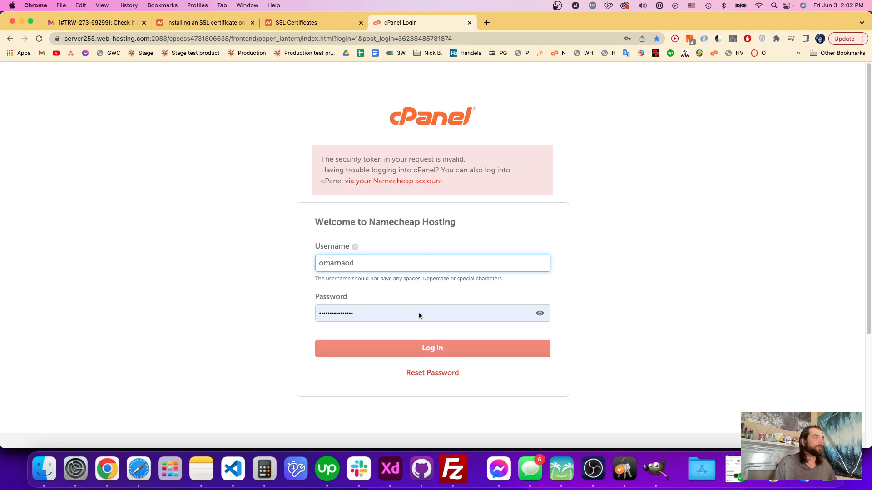
pyautogui.click(419, 349)
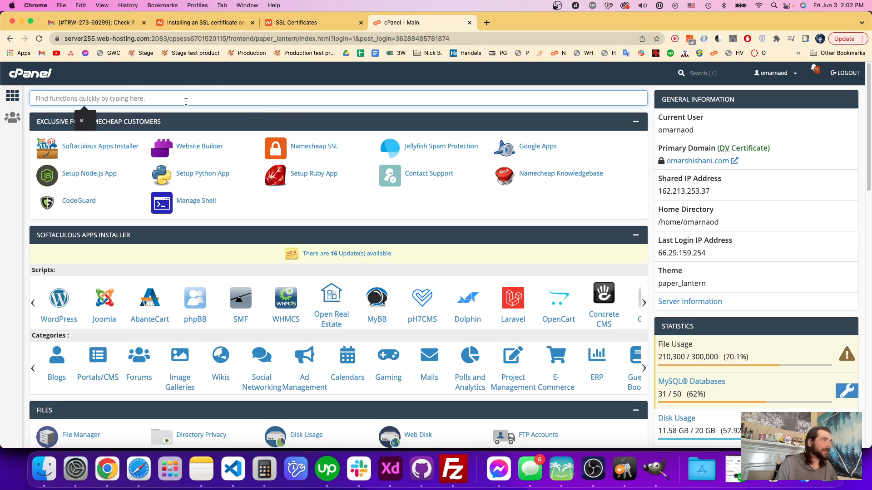
# Search cPanel for "ssl" and open the SSL/TLS section's page for generating, viewing, uploading, or deleting certificates.
pyautogui.write('ssl')
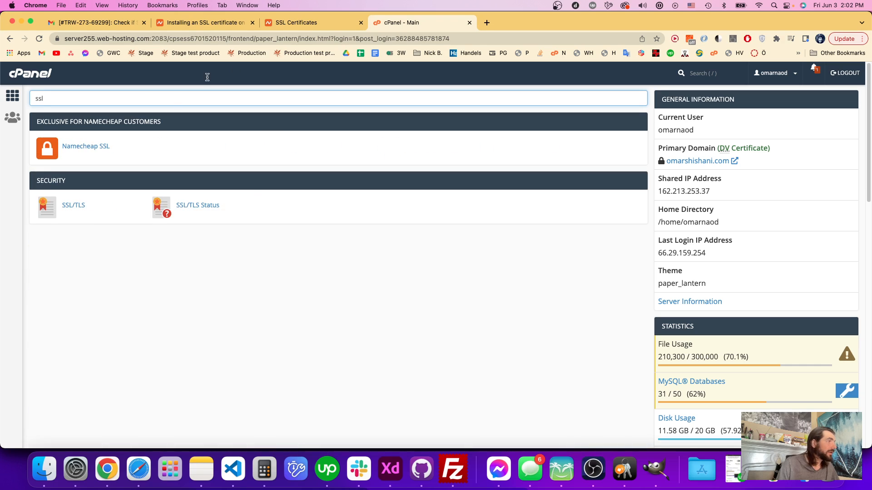
pyautogui.click(72, 208)
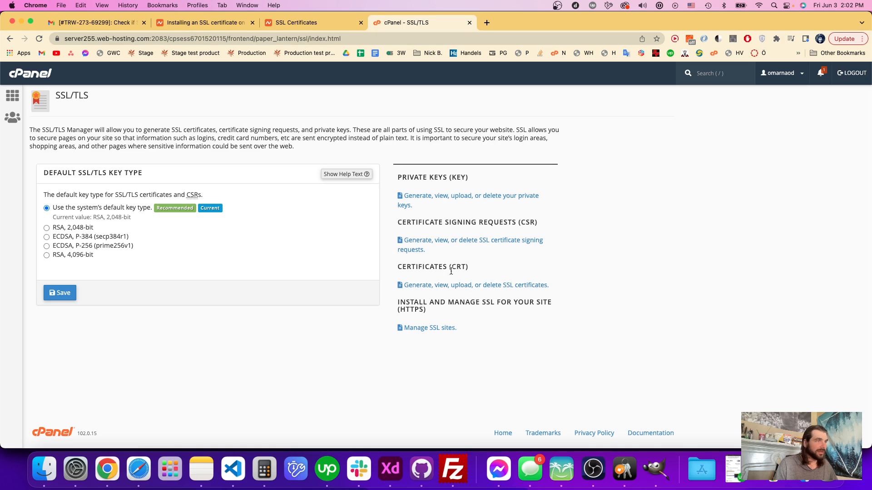
pyautogui.moveTo(389, 266); pyautogui.dragTo(470, 267)
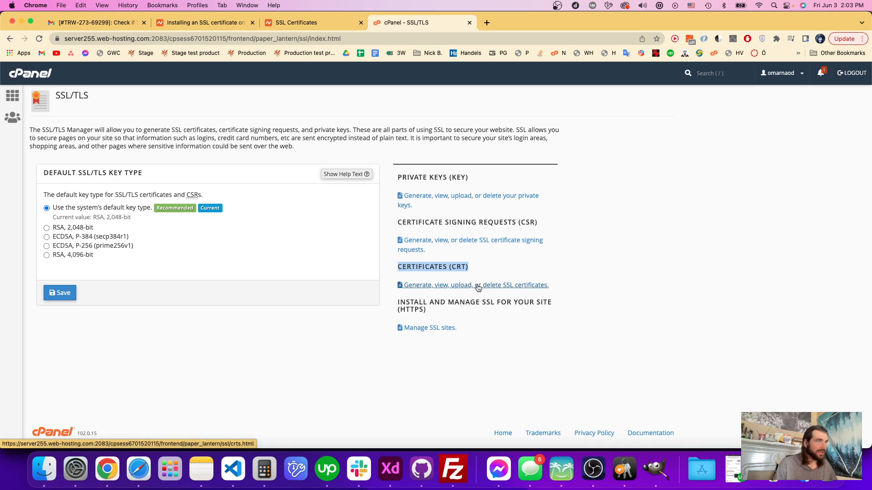
pyautogui.click(522, 290)
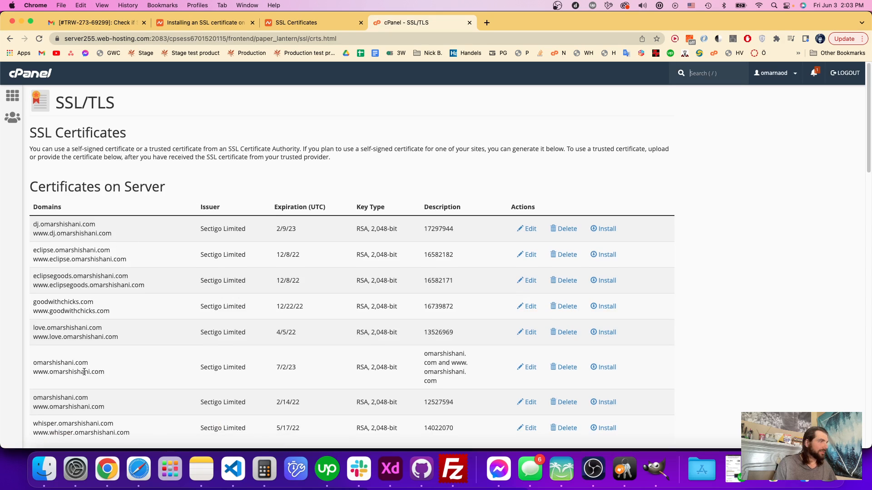
# Locate the main domain's certificate expiring 7/2/23 among the certificates on the server and open its install form.
pyautogui.scroll(-5, 97, 295)
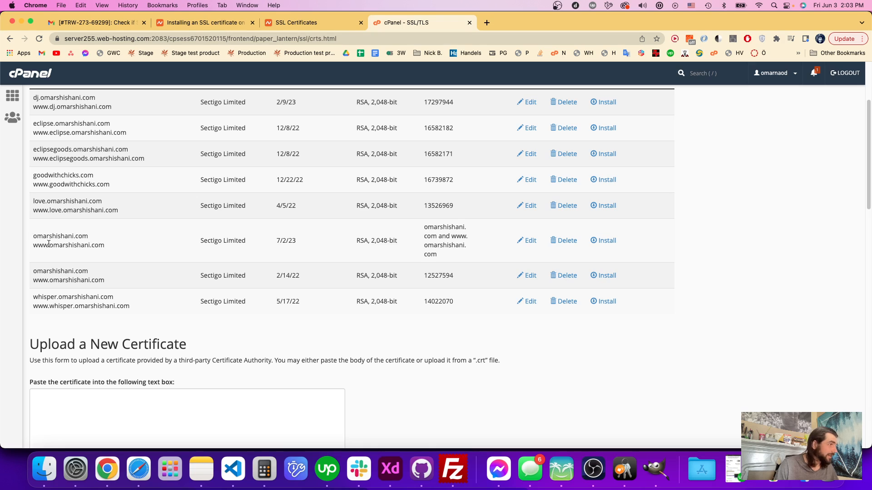
pyautogui.moveTo(103, 246); pyautogui.dragTo(52, 244)
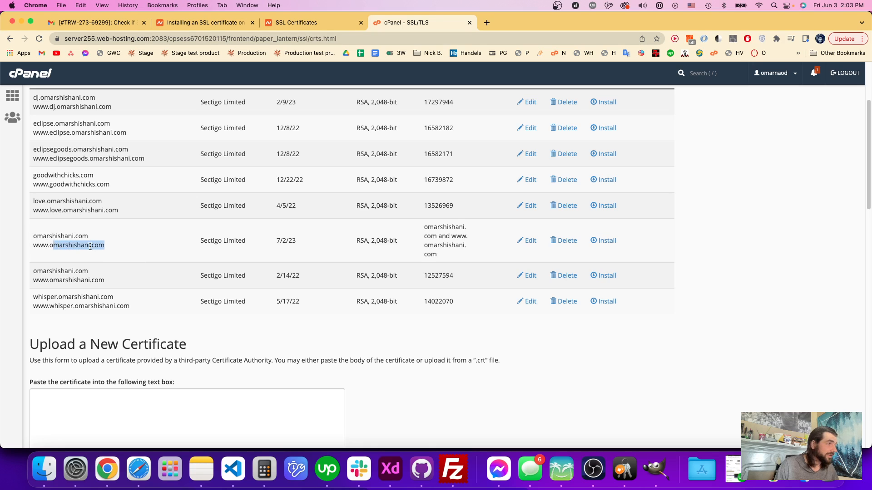
pyautogui.scroll(5, 90, 246)
pyautogui.scroll(-6, 90, 247)
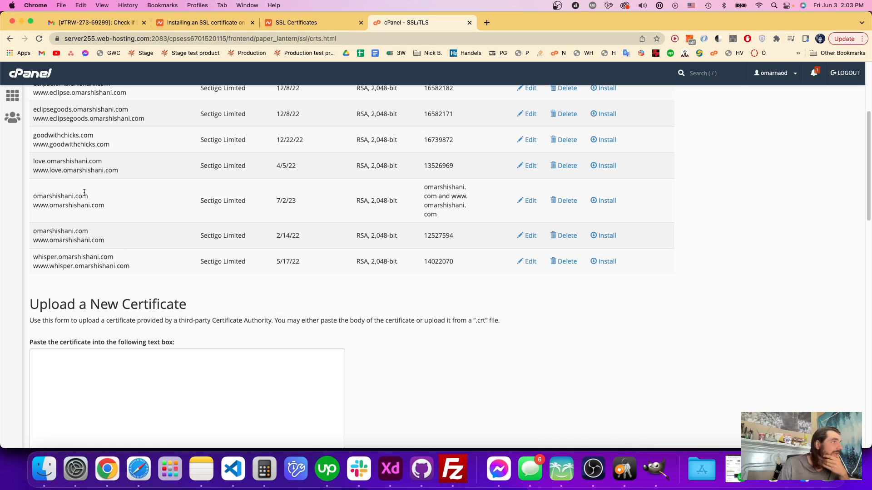
pyautogui.click(610, 203)
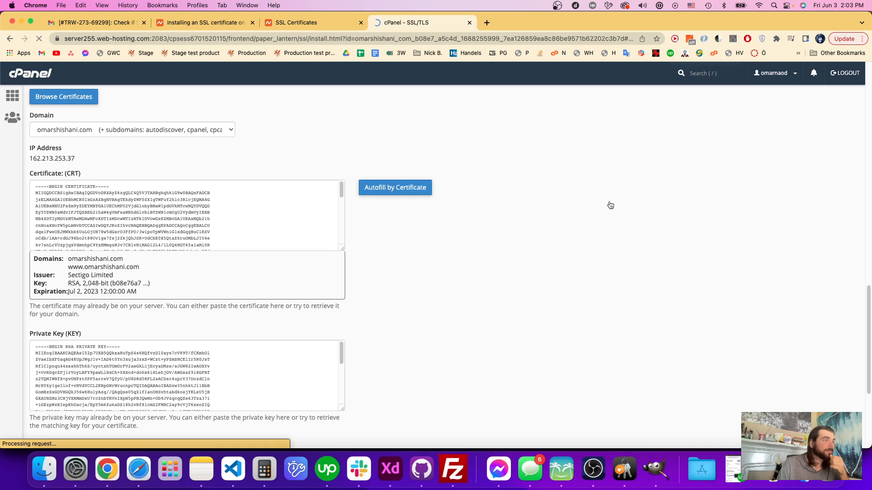
# Review the installed SSL websites and the main domain's prefilled certificate details in the Install an SSL Website form.
pyautogui.scroll(8, 561, 197)
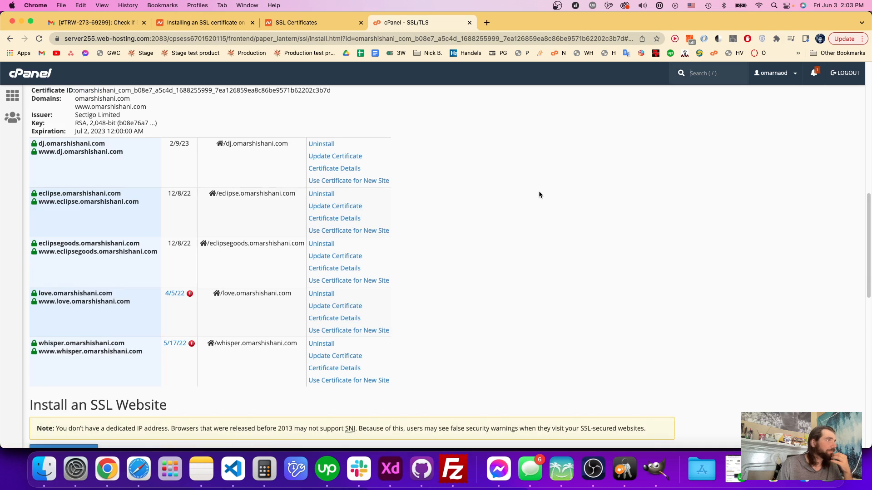
pyautogui.scroll(12, 539, 194)
pyautogui.scroll(-5, 537, 195)
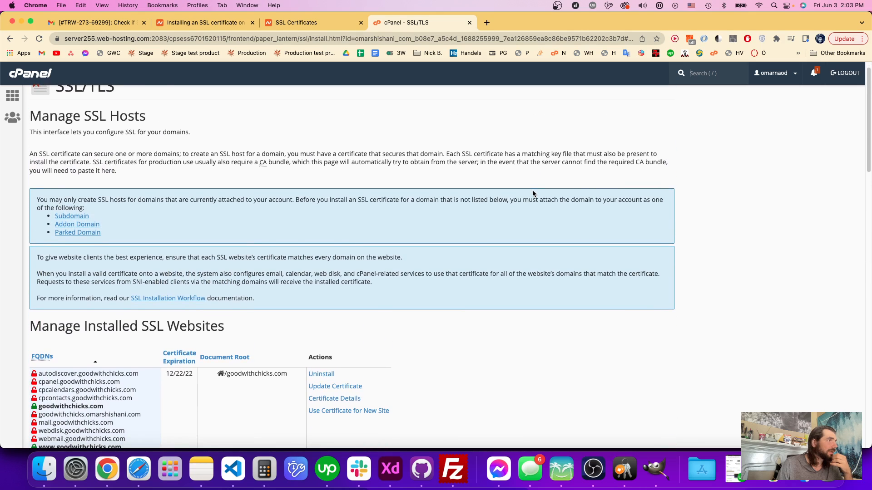
pyautogui.scroll(-10, 363, 194)
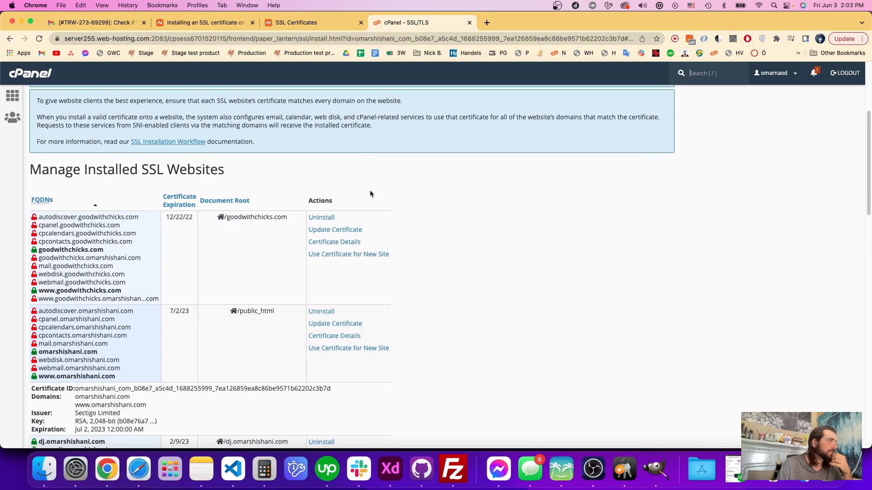
pyautogui.scroll(-7, 430, 186)
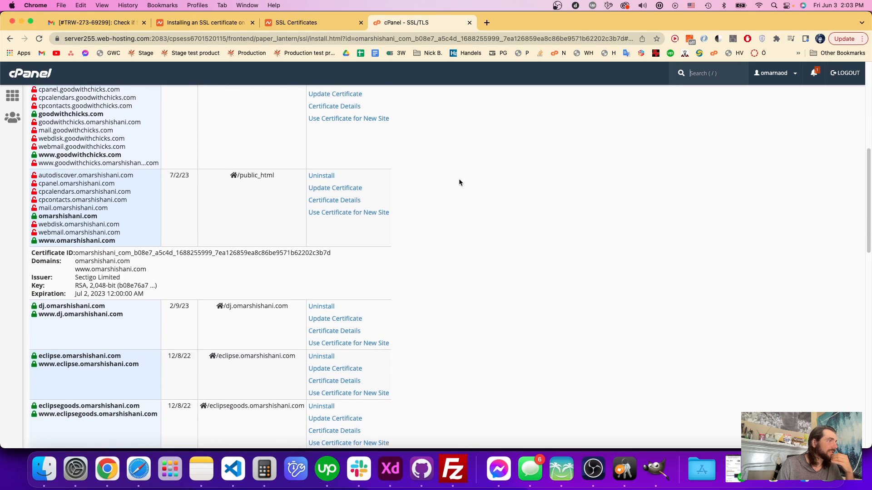
pyautogui.scroll(-4, 453, 183)
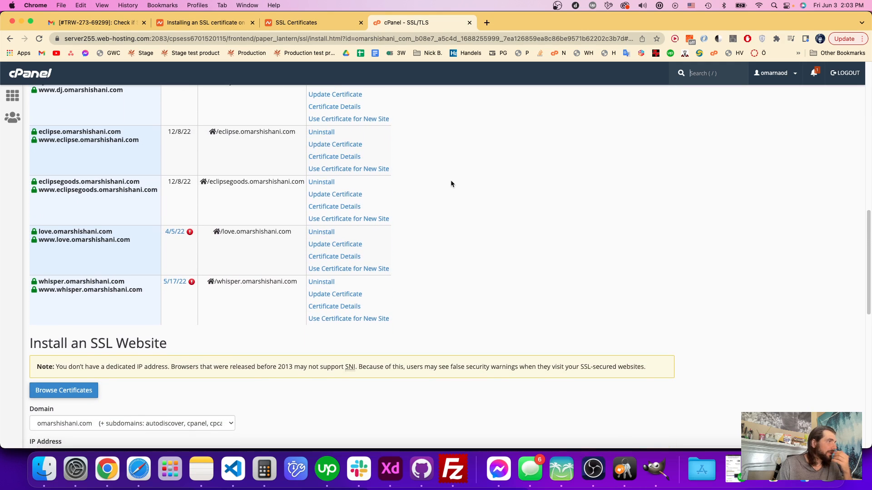
pyautogui.scroll(2, 103, 146)
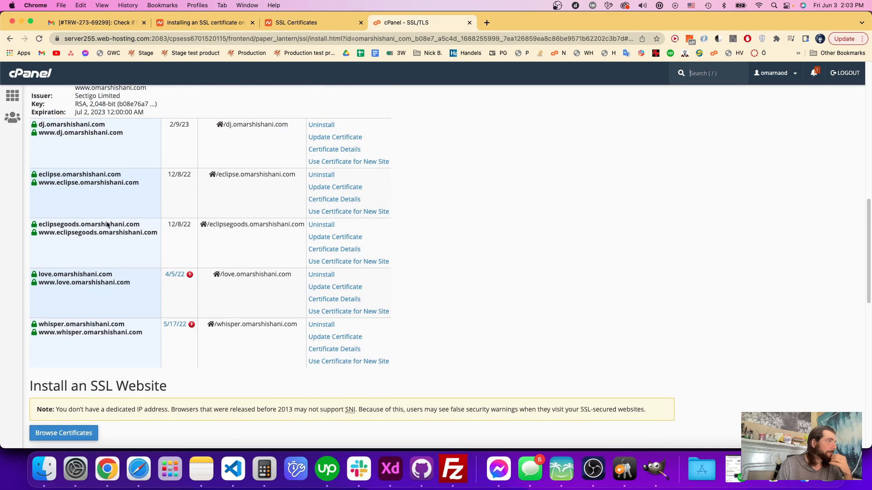
pyautogui.scroll(-15, 107, 236)
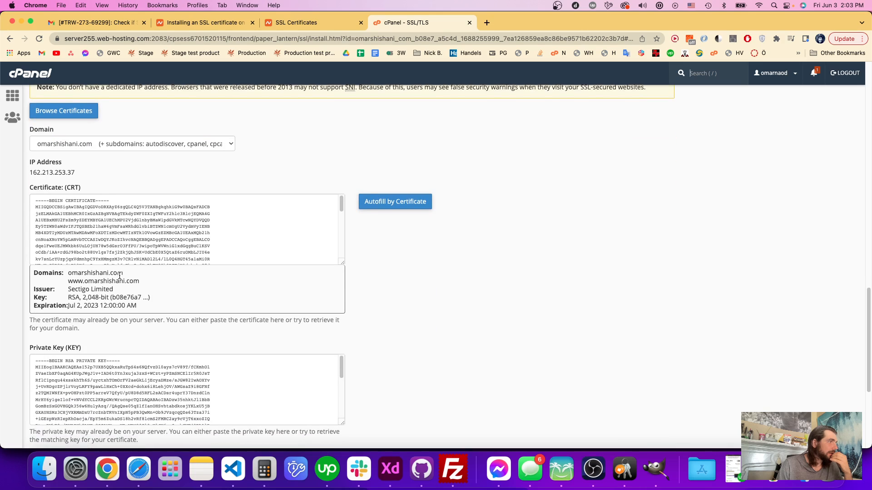
pyautogui.scroll(12, 118, 277)
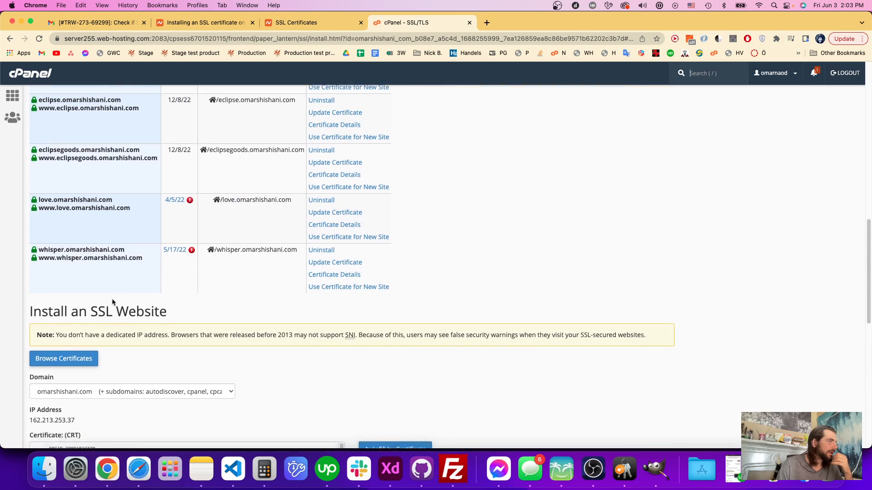
pyautogui.scroll(-15, 112, 299)
pyautogui.scroll(5, 215, 262)
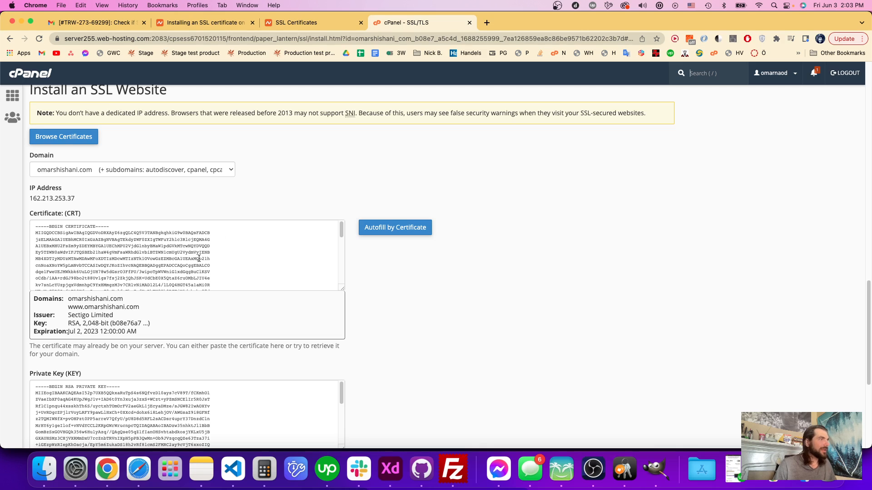
# Switch to Finder and view the domain's downloaded .crt file in Visual Studio Code, then return to the certificate folder.
pyautogui.click(40, 478)
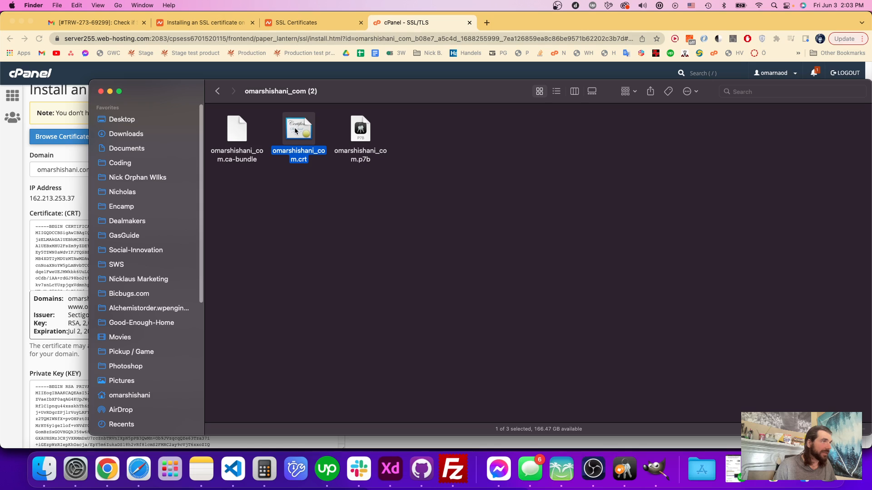
pyautogui.rightClick(295, 132)
pyautogui.moveTo(337, 145)
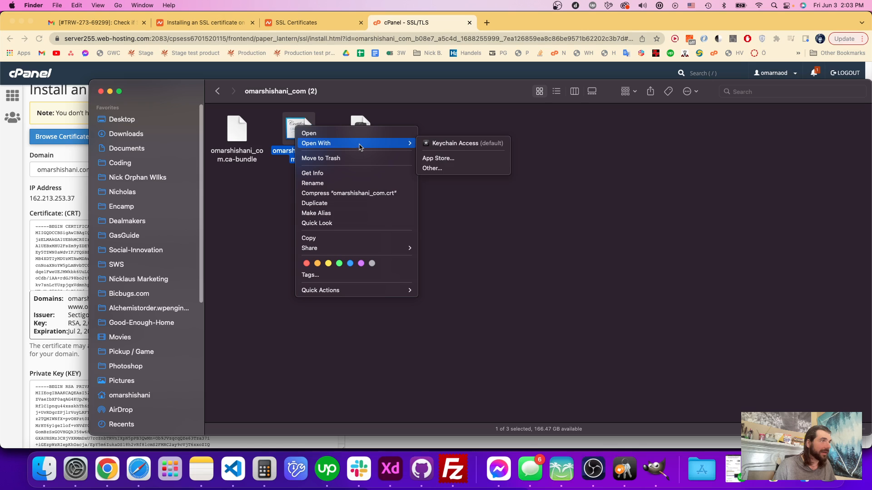
pyautogui.click(432, 169)
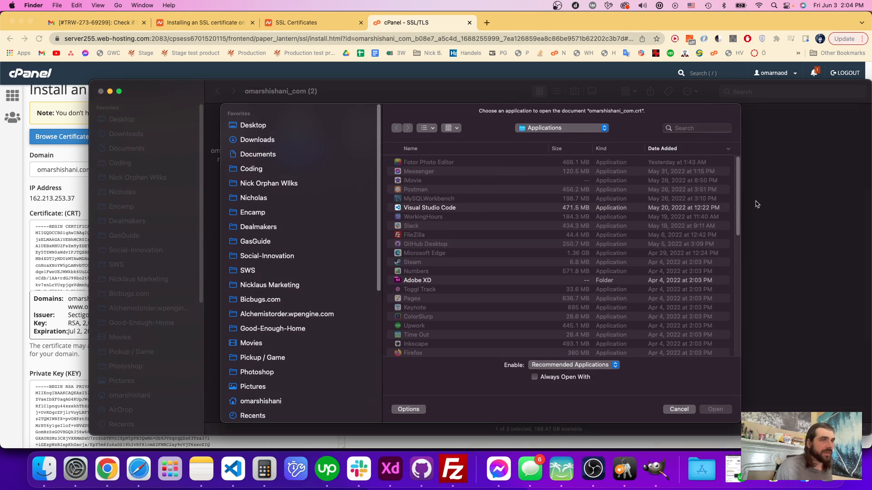
pyautogui.moveTo(739, 193); pyautogui.dragTo(722, 301)
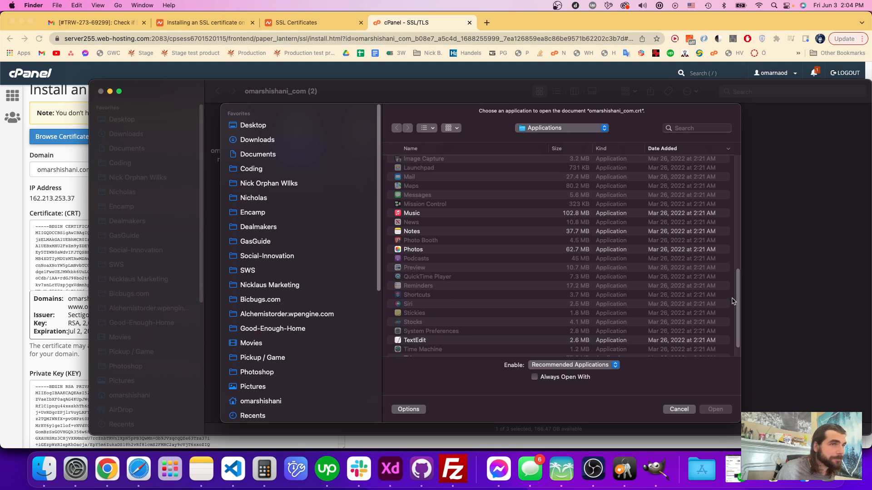
pyautogui.moveTo(738, 301); pyautogui.dragTo(741, 163)
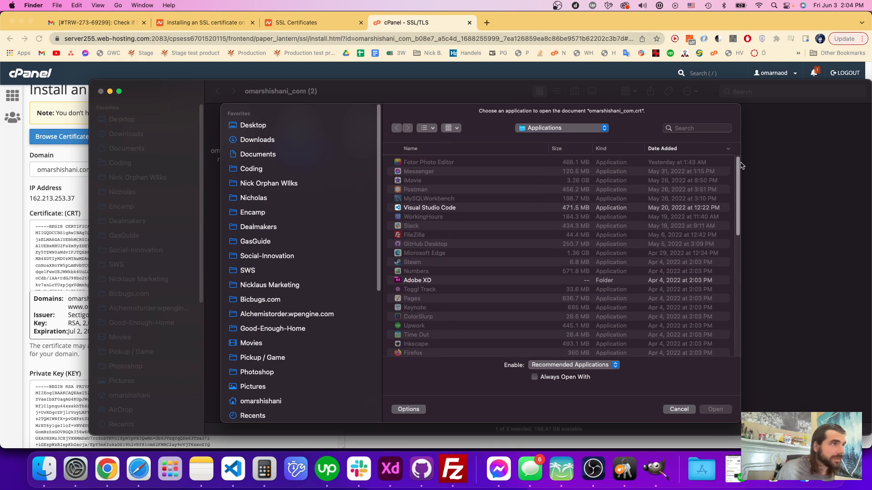
pyautogui.doubleClick(564, 209)
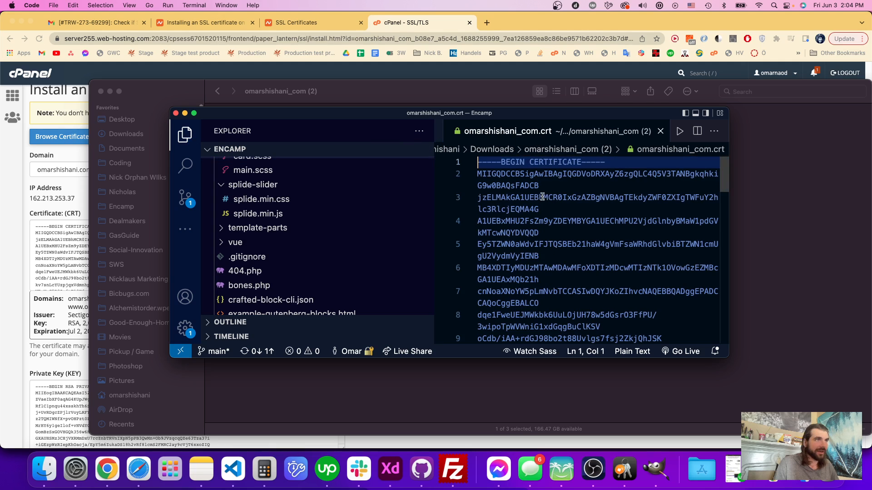
pyautogui.click(760, 185)
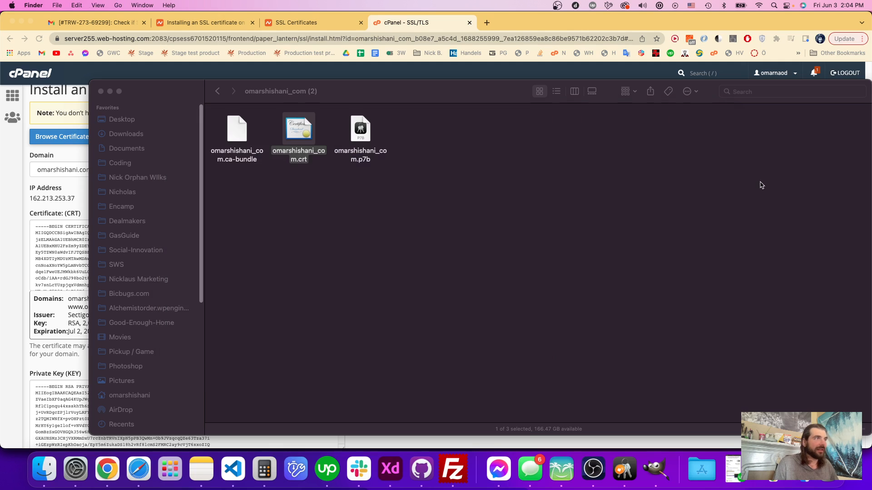
pyautogui.click(287, 129)
pyautogui.doubleClick(287, 129)
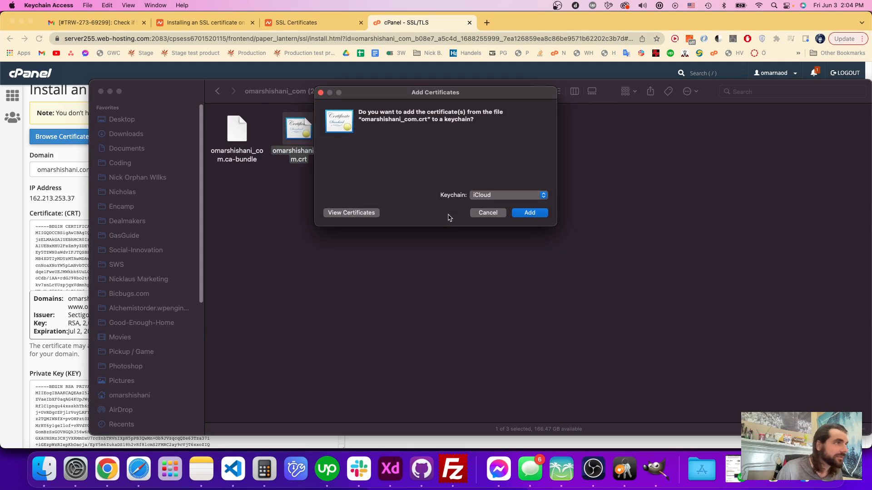
pyautogui.click(488, 213)
# Open the domain's .crt file with TextEdit, chosen from the other applications available for opening it.
pyautogui.rightClick(314, 138)
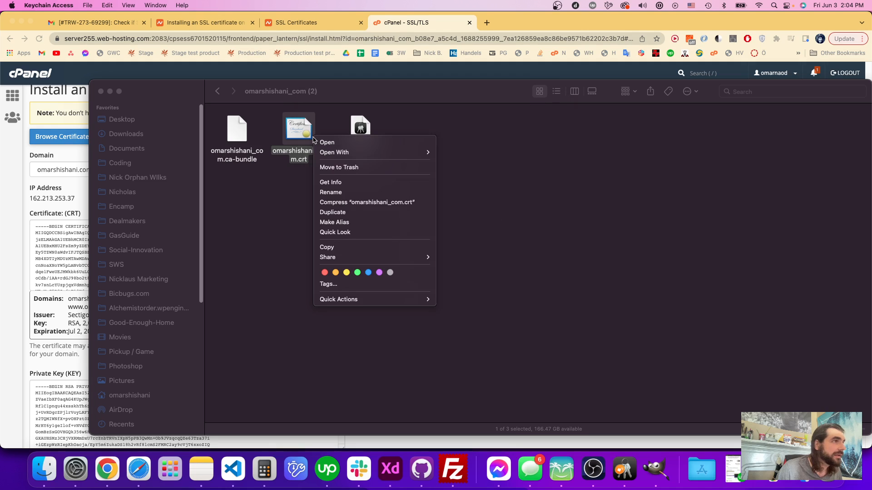
pyautogui.moveTo(372, 152)
pyautogui.click(497, 177)
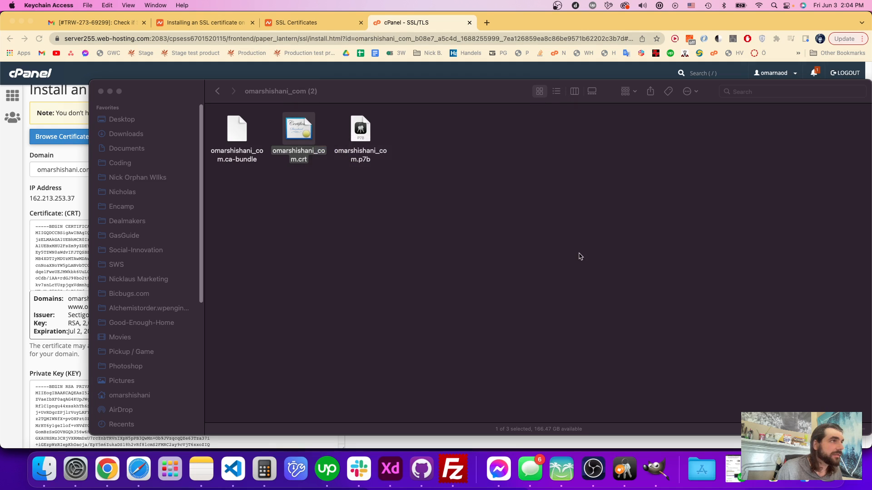
pyautogui.scroll(-20, 525, 241)
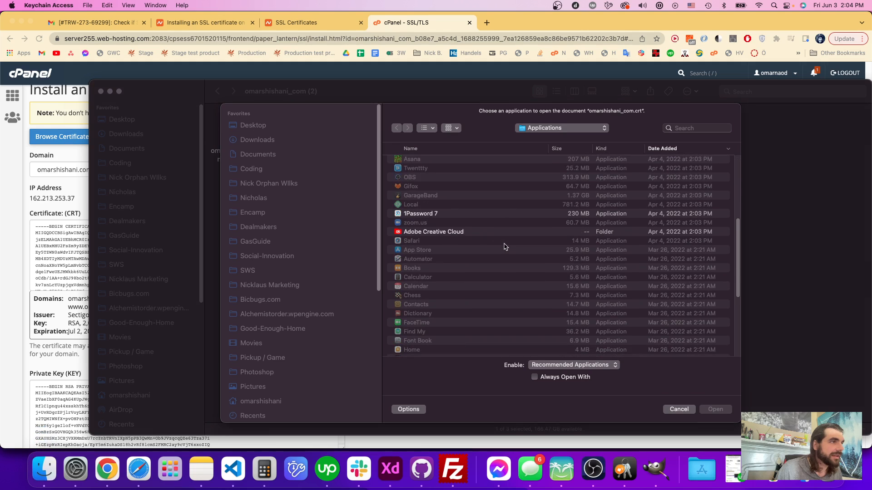
pyautogui.scroll(-3, 468, 232)
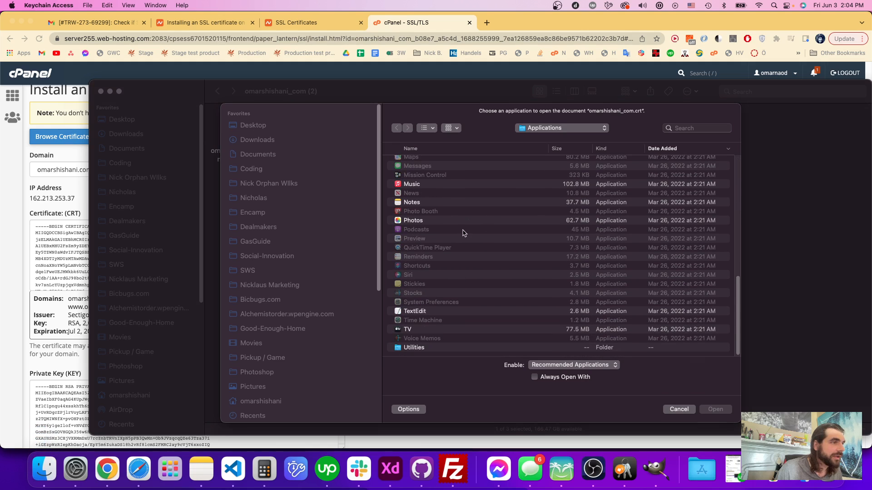
pyautogui.click(428, 314)
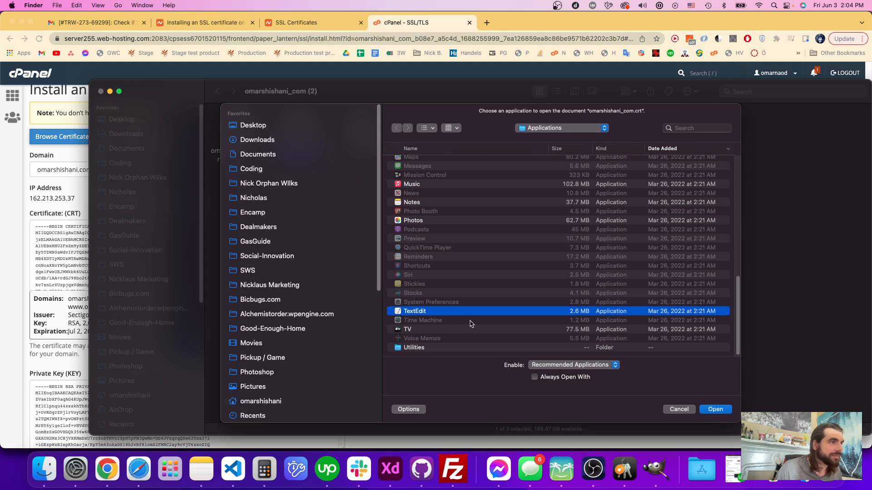
pyautogui.click(715, 409)
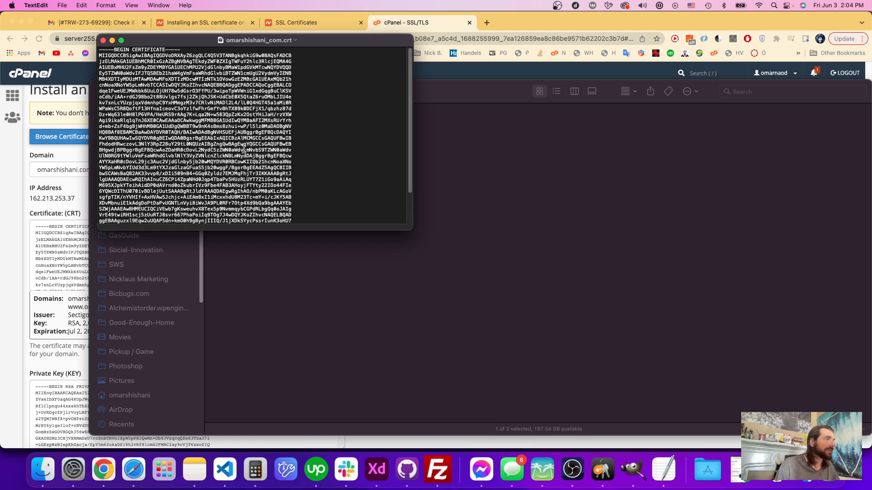
# Shrink and move the certificate's text window into view and copy the file's entire contents.
pyautogui.press('super+a')
pyautogui.moveTo(411, 230); pyautogui.dragTo(414, 180)
pyautogui.moveTo(299, 43); pyautogui.dragTo(529, 174)
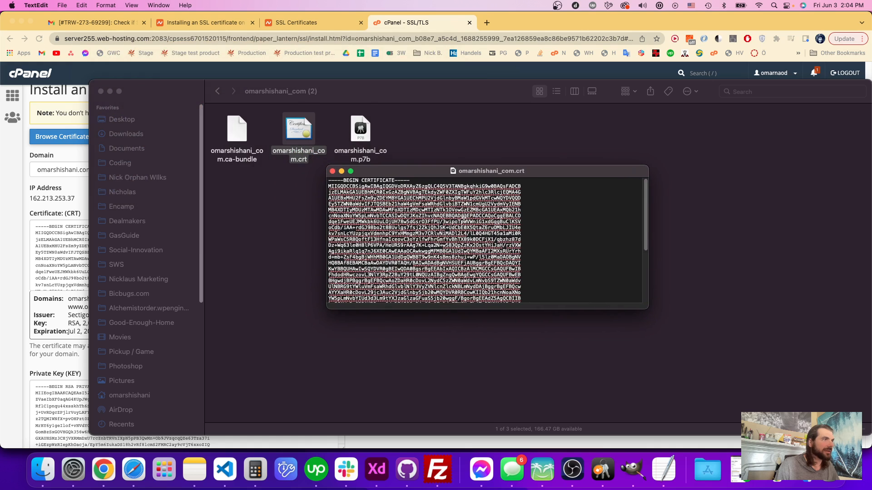
pyautogui.press('super+a')
pyautogui.press('super+c')
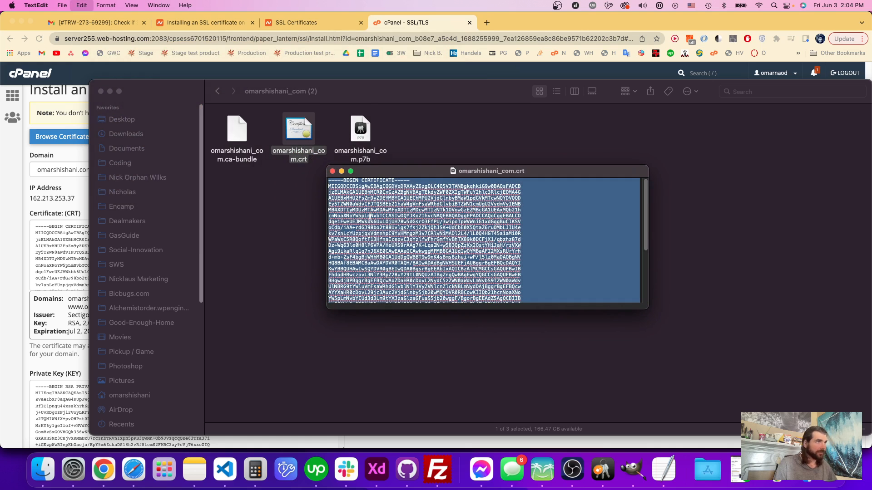
# Return to the cPanel install form in Chrome and replace the whole Certificate (CRT) text with the copied certificate.
pyautogui.click(482, 358)
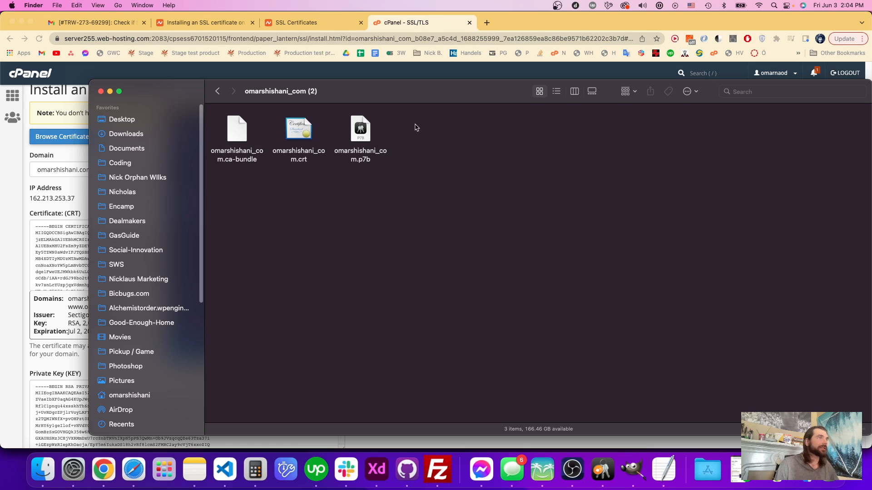
pyautogui.click(414, 26)
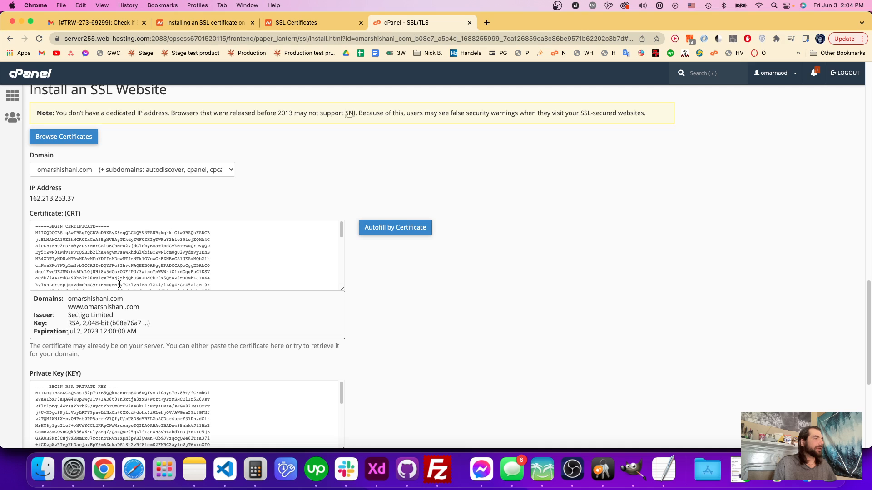
pyautogui.click(192, 260)
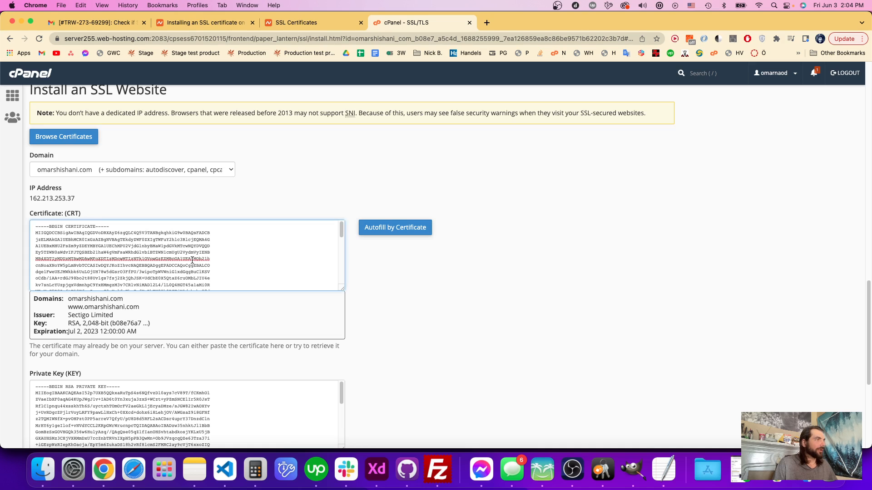
pyautogui.press('super+a')
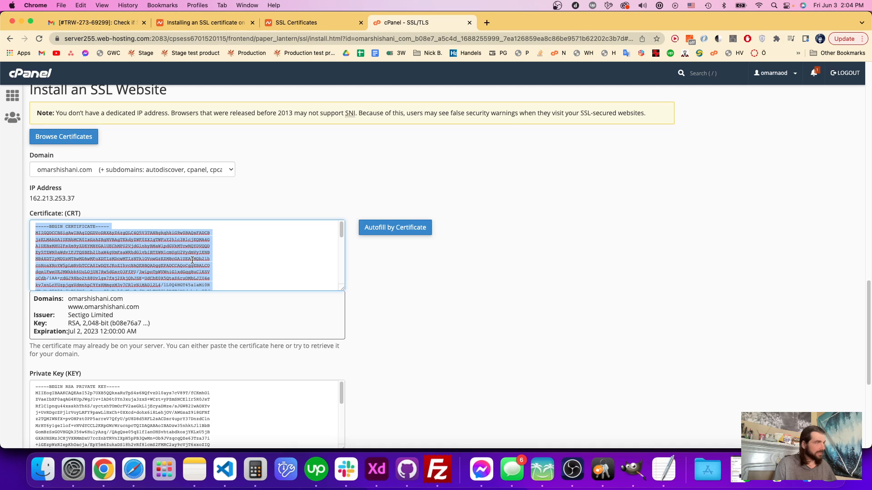
pyautogui.press('super+v')
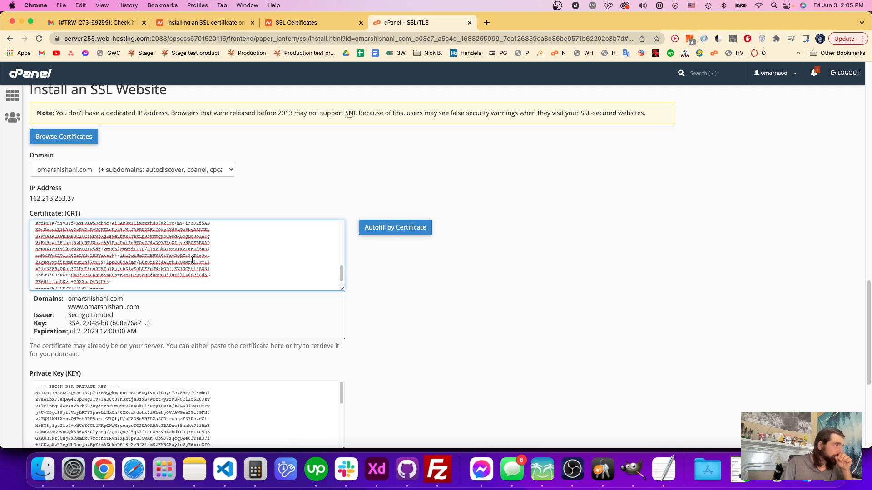
# Autofill the remaining fields from the certificate and check the private key and Certificate Authority Bundle in the install form.
pyautogui.scroll(-2, 397, 238)
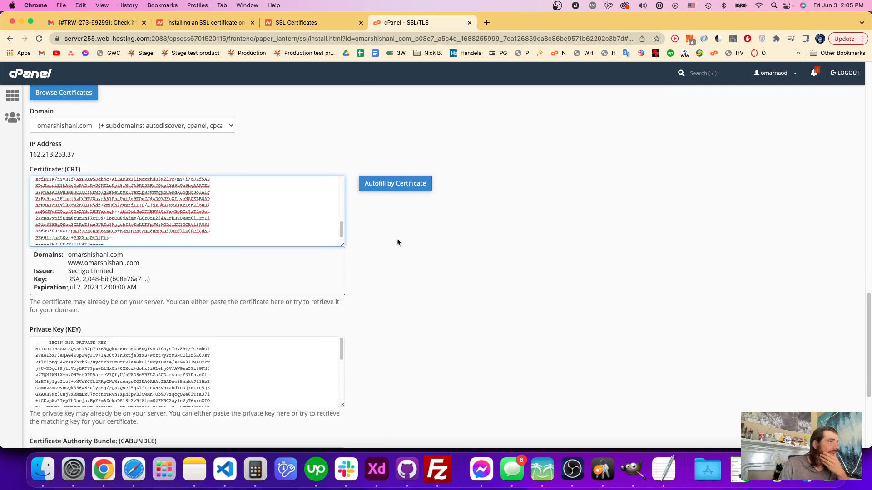
pyautogui.click(397, 181)
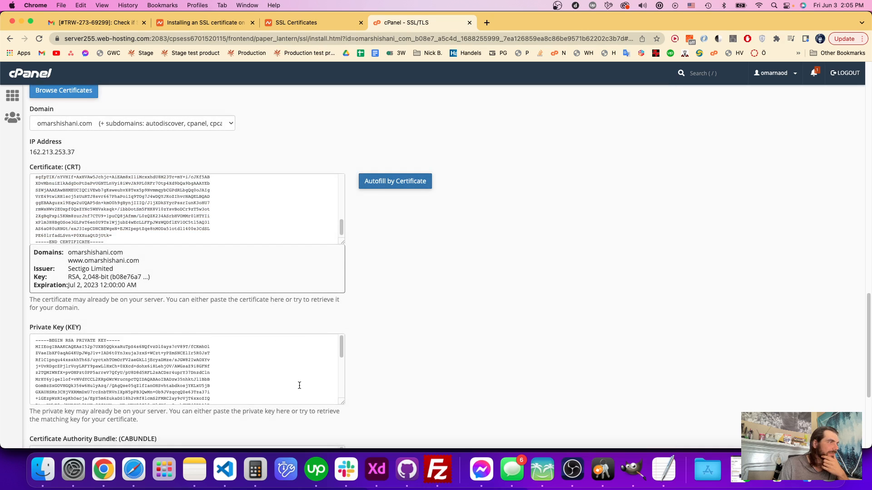
pyautogui.scroll(-5, 487, 351)
pyautogui.scroll(-2, 387, 320)
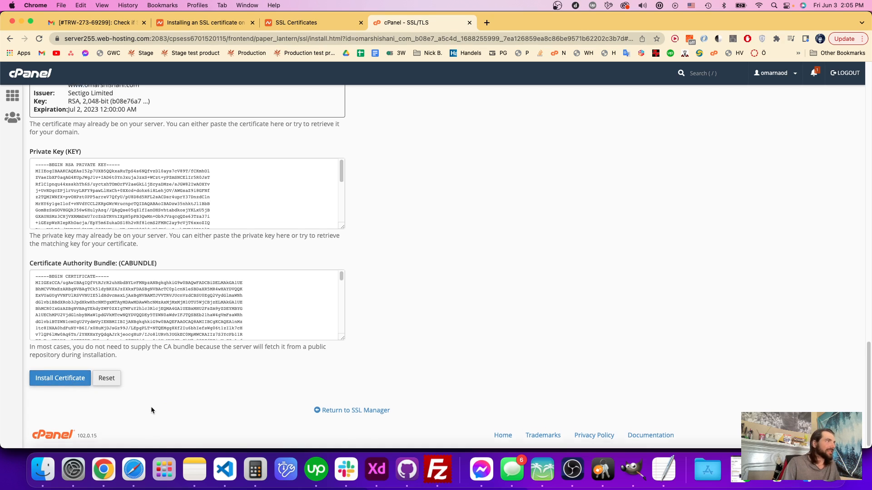
pyautogui.scroll(20, 153, 410)
pyautogui.scroll(-20, 502, 280)
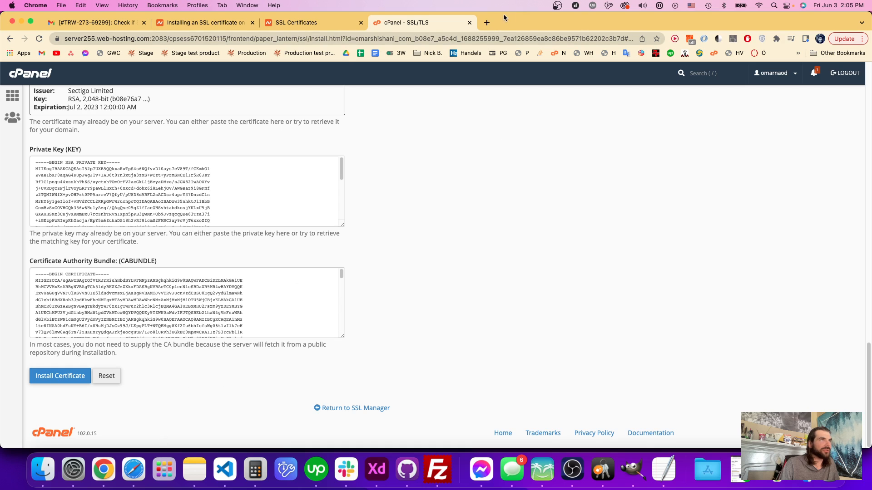
# Load the main domain's website in a new browser tab.
pyautogui.click(486, 22)
pyautogui.write('oim')
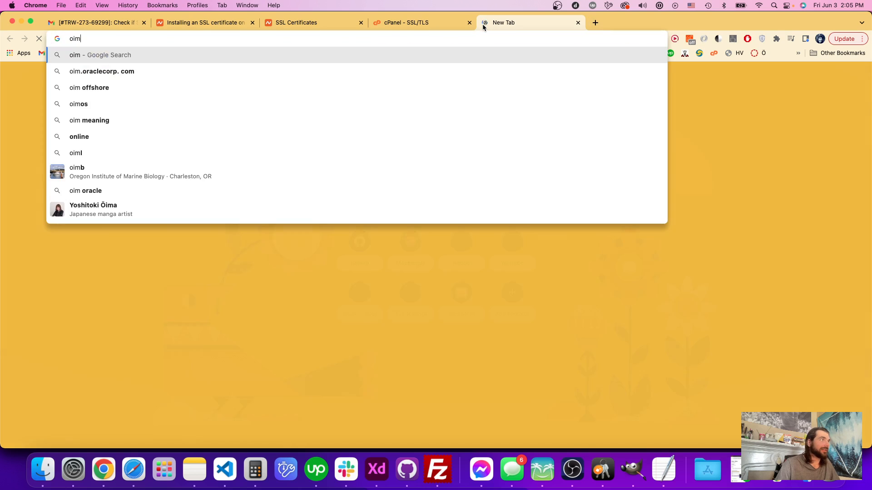
pyautogui.press('BackSpace')
pyautogui.press('BackSpace')
pyautogui.write('m')
pyautogui.press('Return')
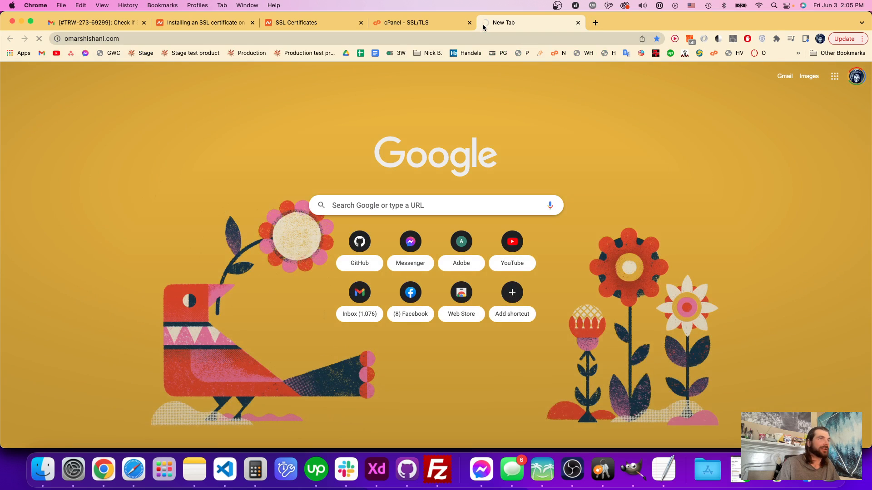